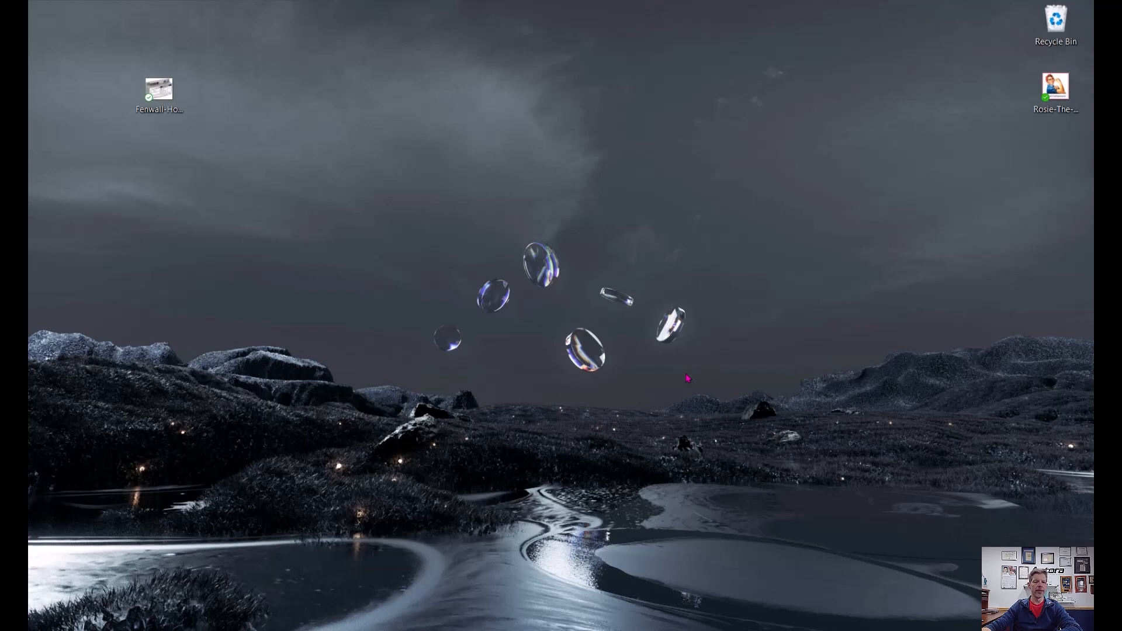
Step: Open the Fenwall-Hot-Surface-Ignitor.jpg image from the desktop in Paint
{"action": "left_click", "coordinate": [157, 101]}
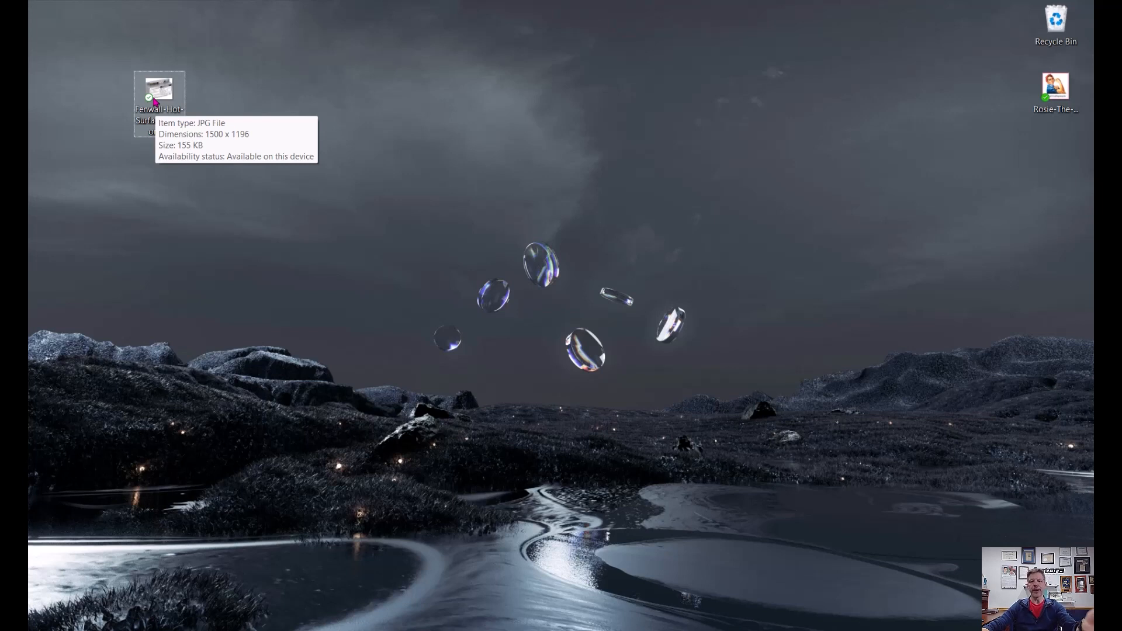
{"action": "right_click", "coordinate": [154, 102]}
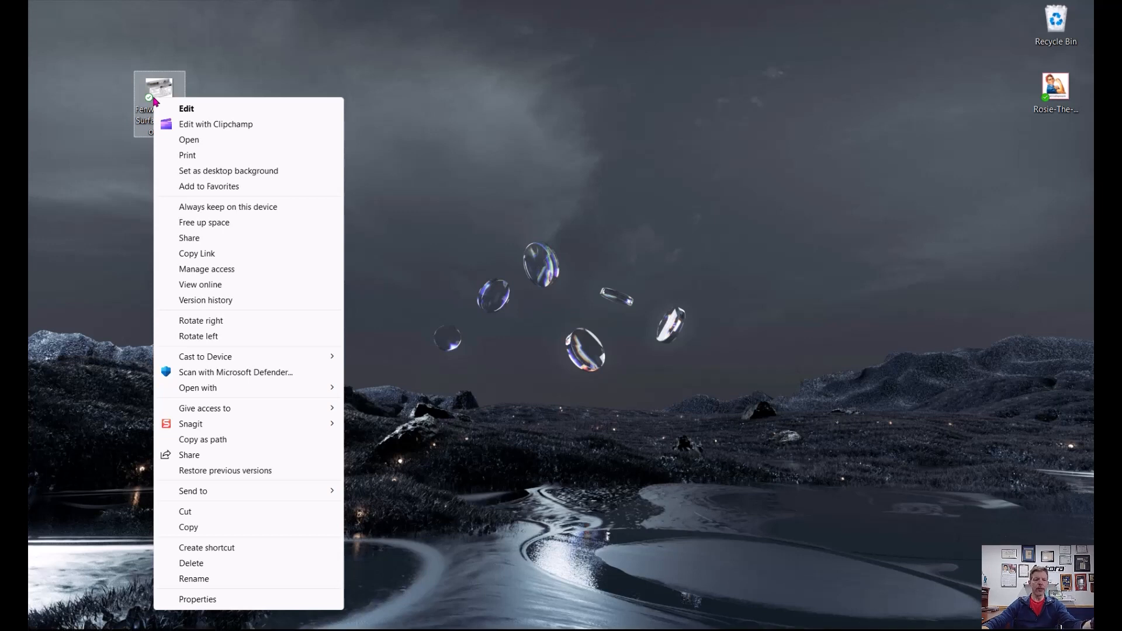
{"action": "mouse_move", "coordinate": [221, 392]}
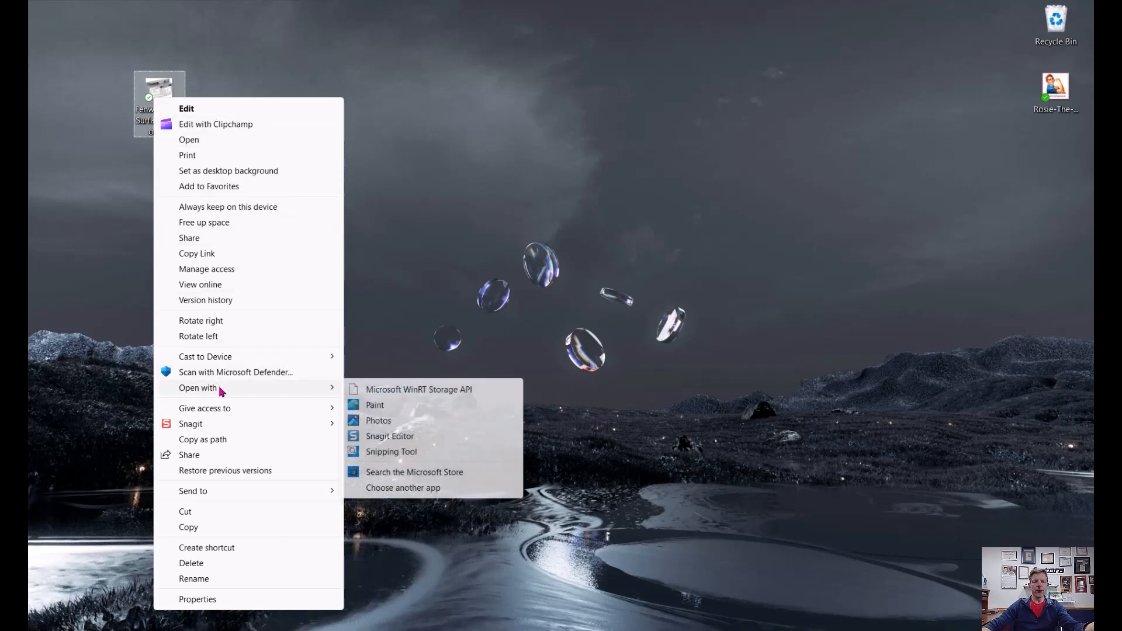
{"action": "left_click", "coordinate": [394, 412]}
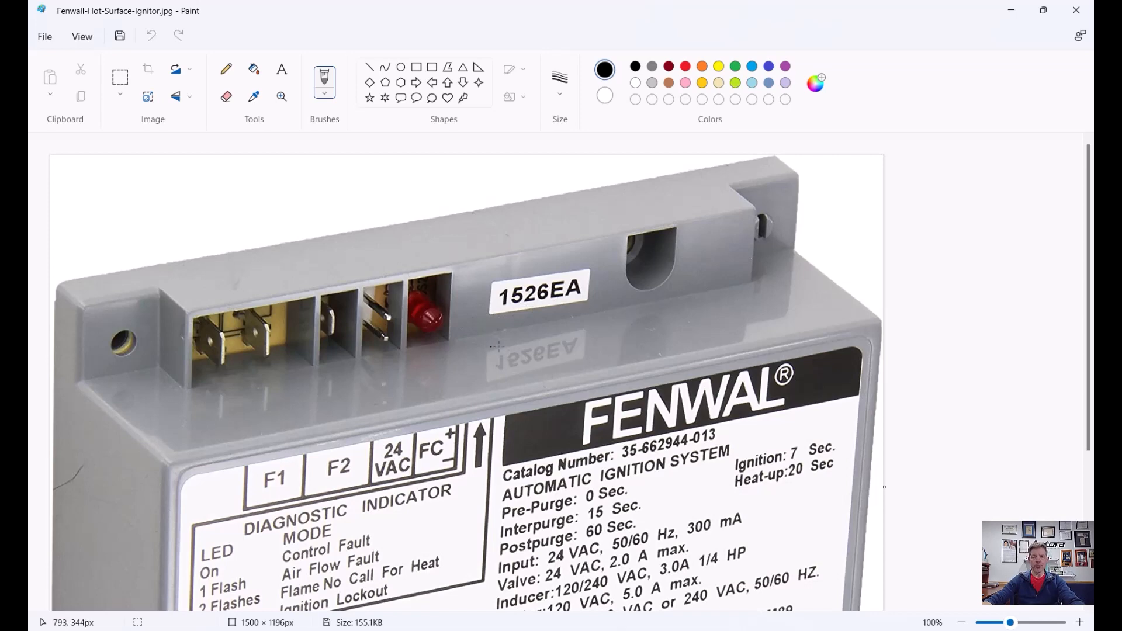
Step: Extend the canvas downward so it becomes a square of about 1500 × 1500 px
{"action": "scroll", "coordinate": [539, 329], "scroll_direction": "down", "scroll_amount": 2}
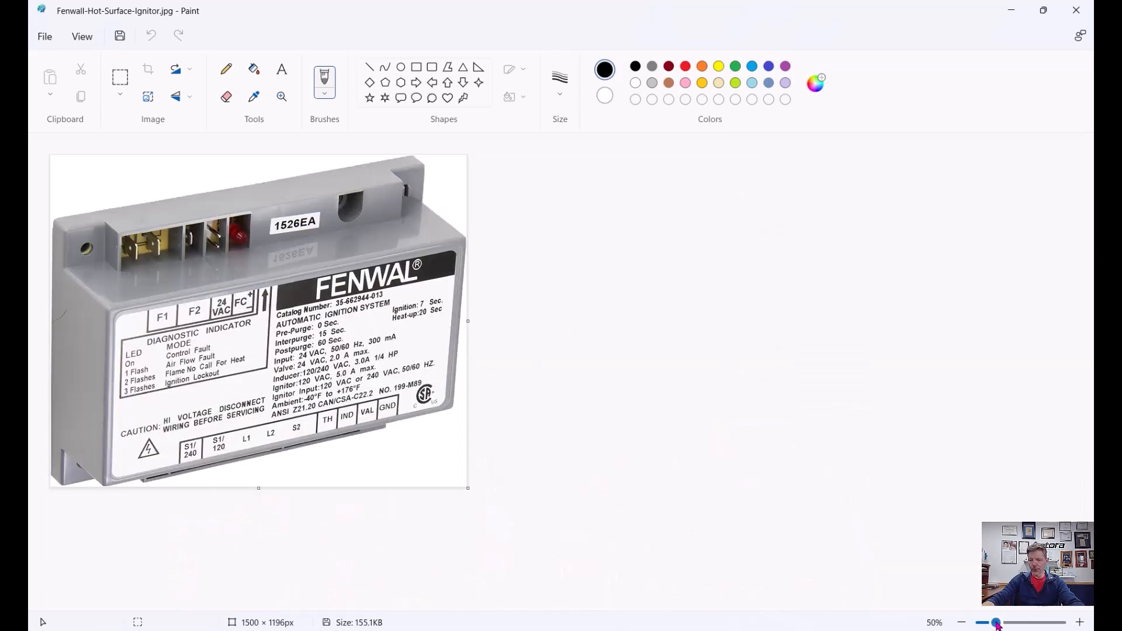
{"action": "left_click_drag", "start_coordinate": [998, 624], "coordinate": [996, 624]}
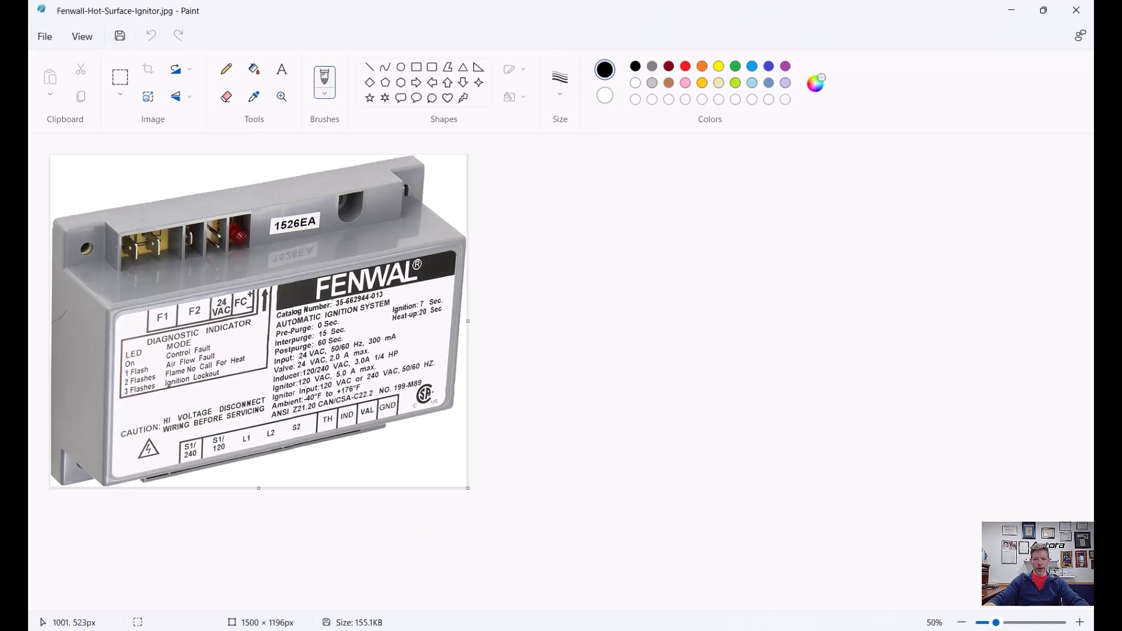
{"action": "left_click", "coordinate": [258, 490]}
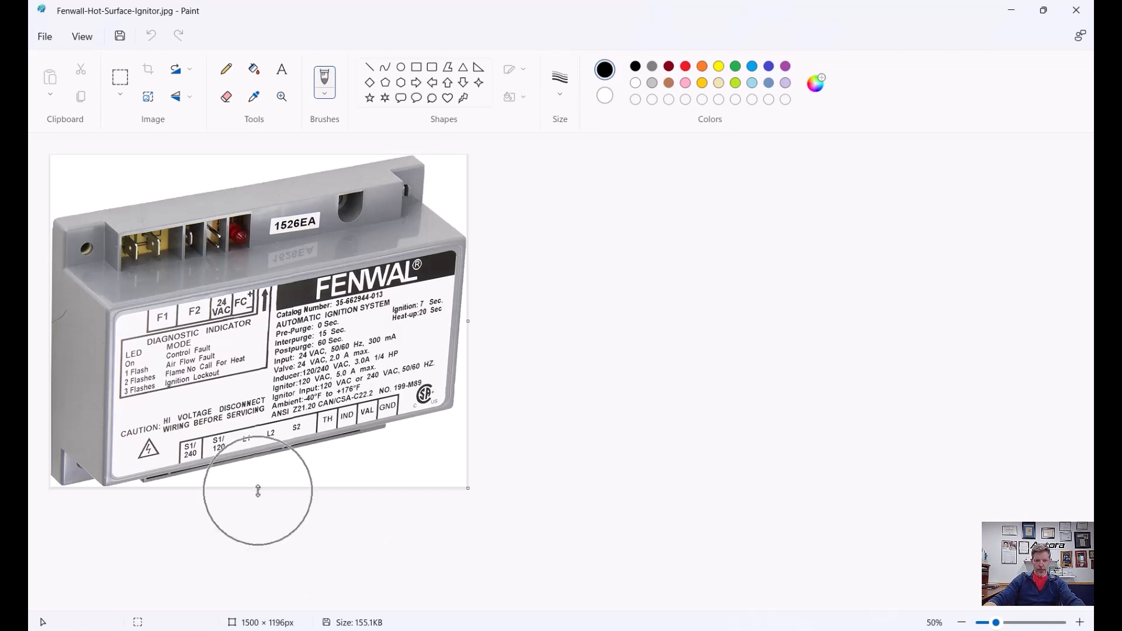
{"action": "left_click_drag", "start_coordinate": [257, 490], "coordinate": [247, 572]}
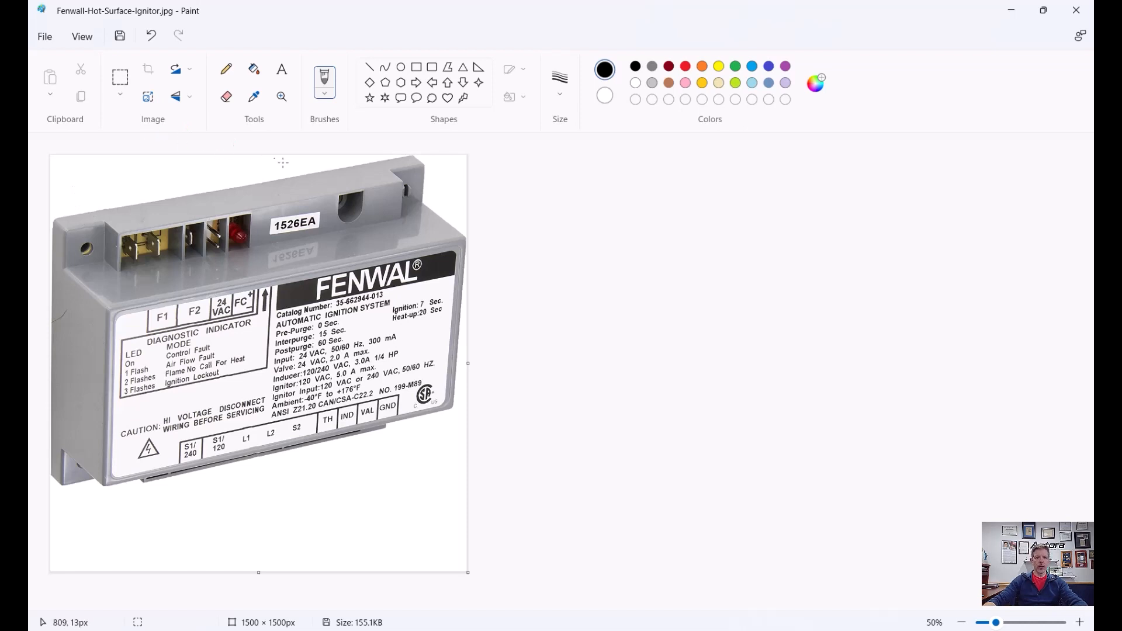
Step: Select the whole picture and move it down so it sits vertically centred on the square canvas
{"action": "left_click", "coordinate": [121, 87]}
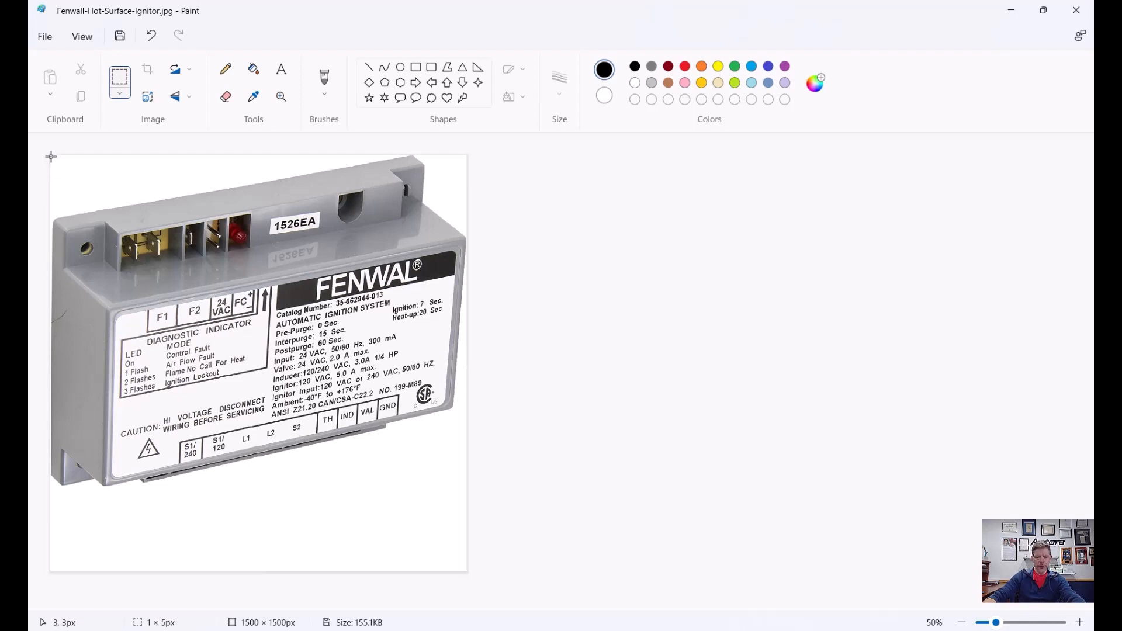
{"action": "left_click_drag", "start_coordinate": [50, 157], "coordinate": [468, 488]}
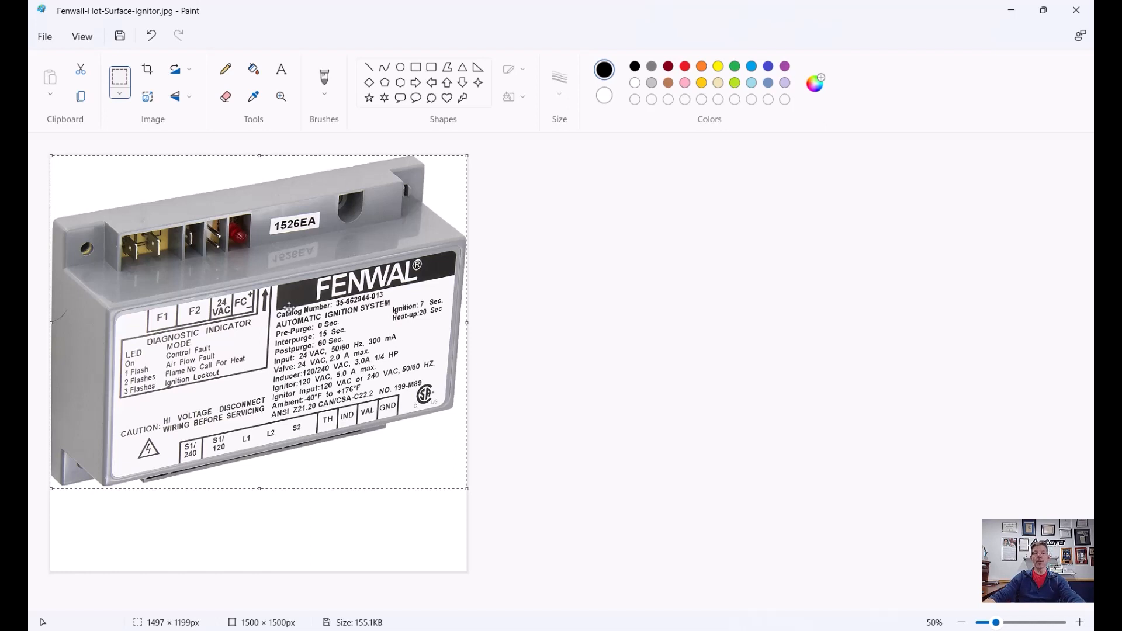
{"action": "left_click_drag", "start_coordinate": [272, 290], "coordinate": [271, 329]}
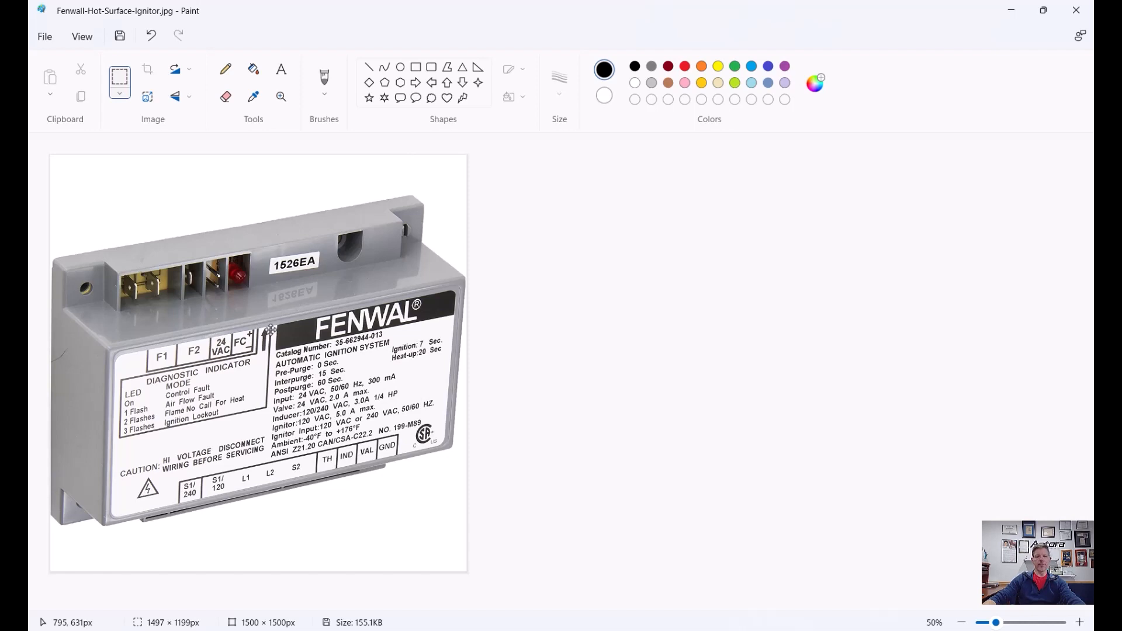
{"action": "left_click_drag", "start_coordinate": [271, 329], "coordinate": [271, 329]}
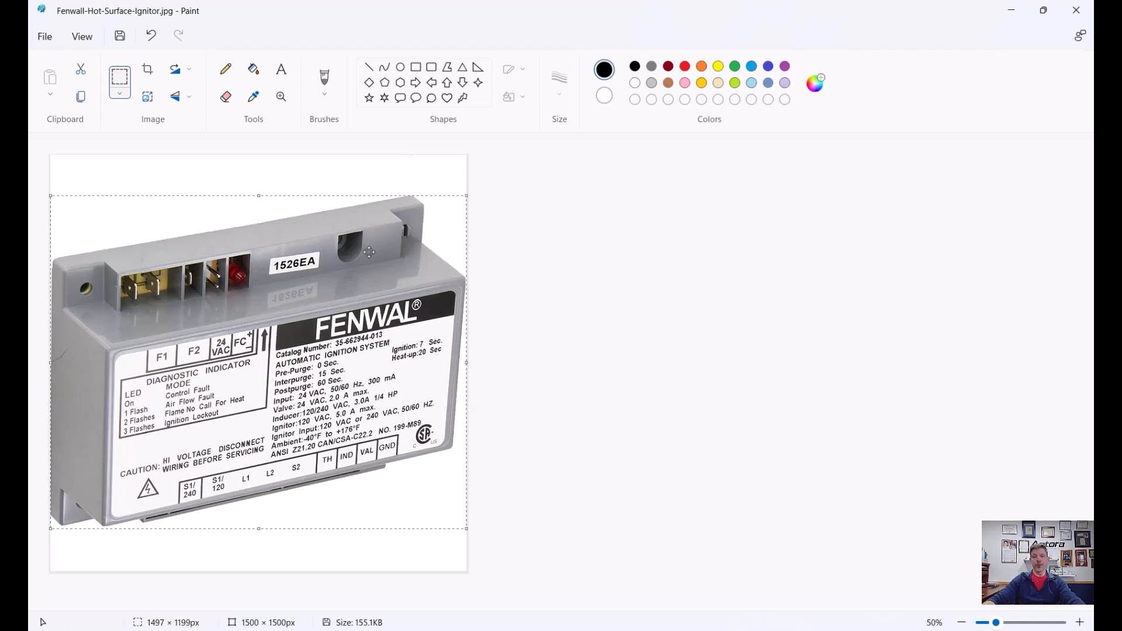
{"action": "left_click", "coordinate": [541, 245]}
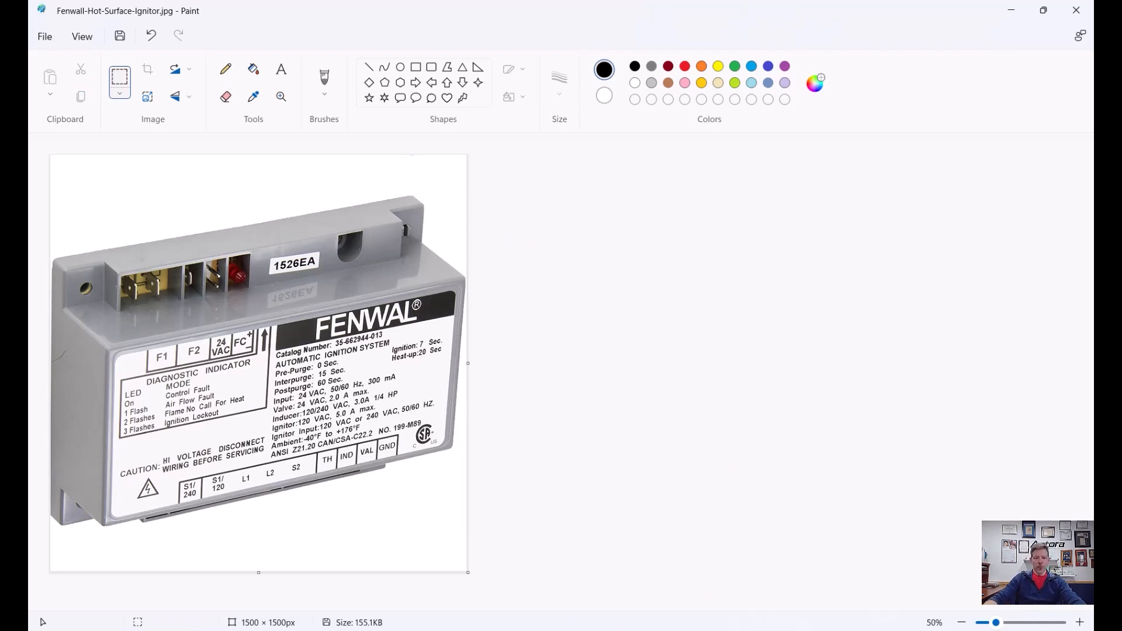
{"action": "key", "text": "ctrl"}
{"action": "key", "text": "ctrl"}
{"action": "key", "text": "ctrl"}
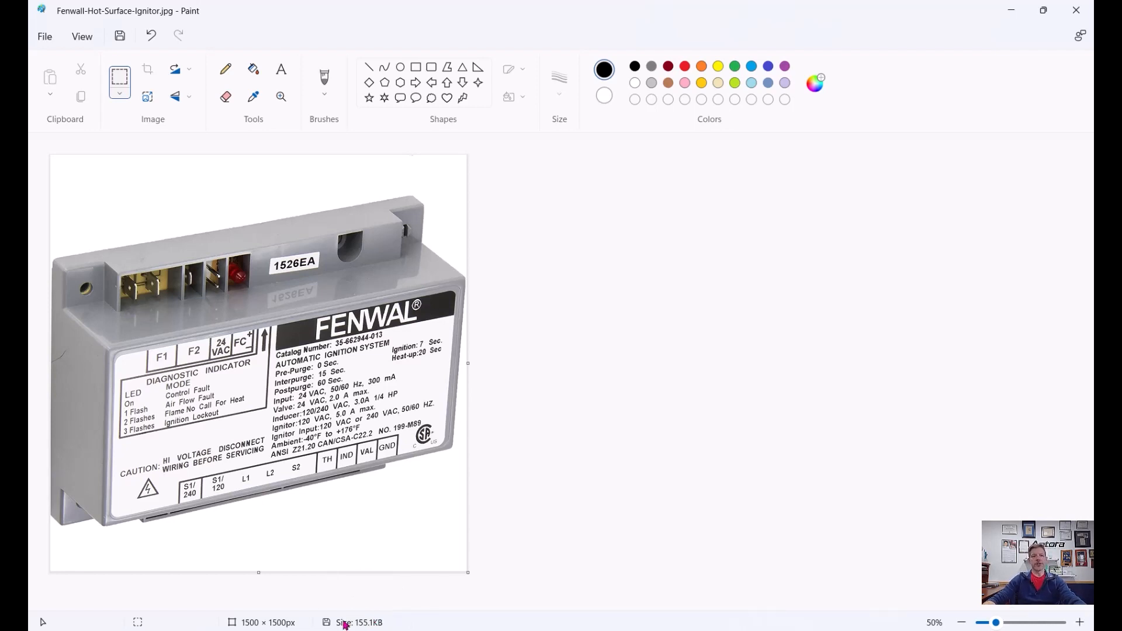
Step: Save the squared image over the original file
{"action": "left_click", "coordinate": [47, 37]}
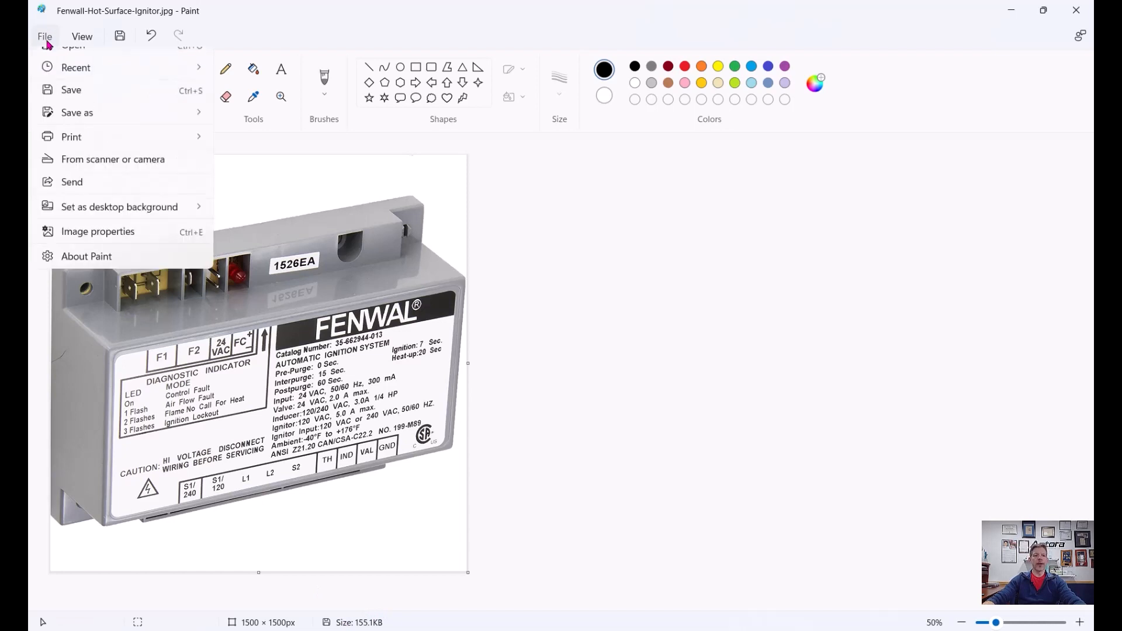
{"action": "mouse_move", "coordinate": [67, 150]}
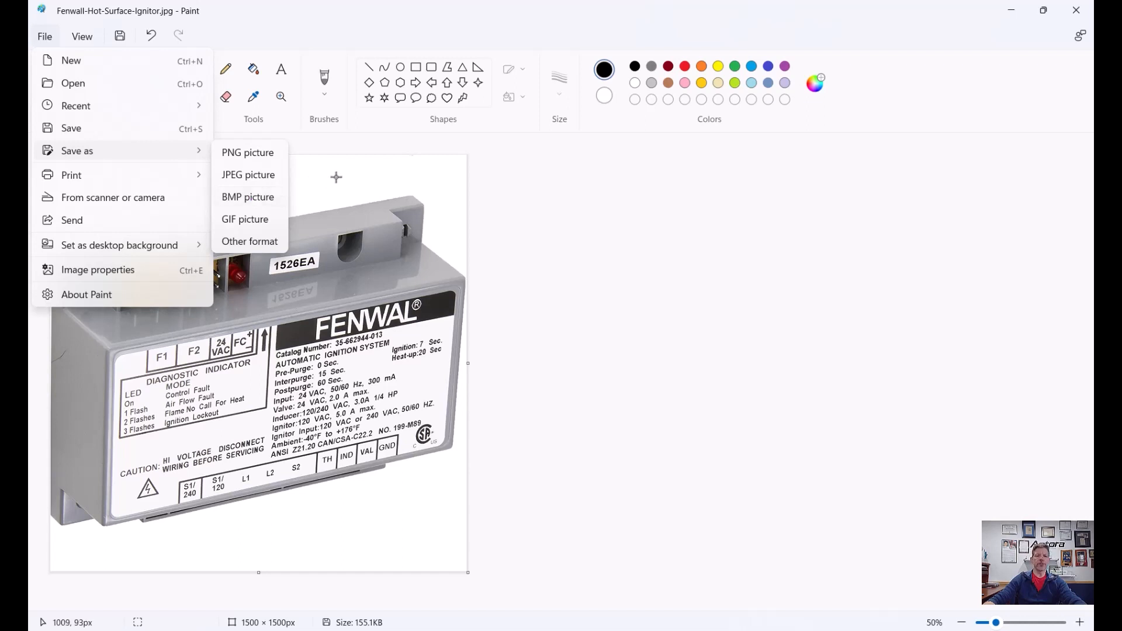
{"action": "left_click", "coordinate": [509, 200]}
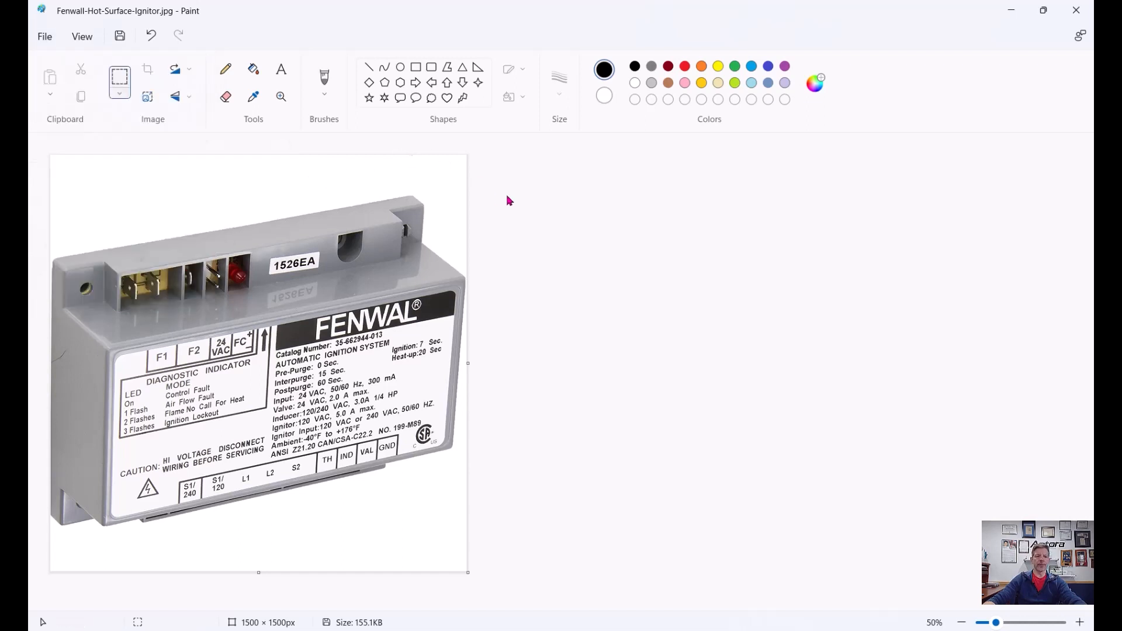
{"action": "left_click", "coordinate": [120, 35]}
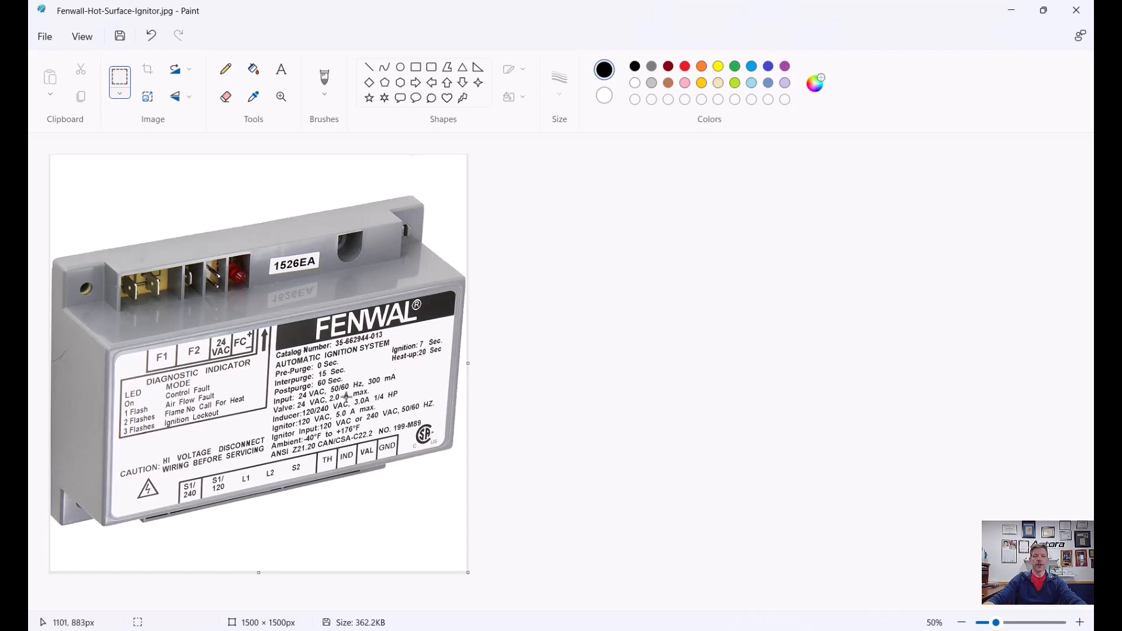
Step: Resize the image to 50 percent horizontally and vertically
{"action": "left_click", "coordinate": [148, 97]}
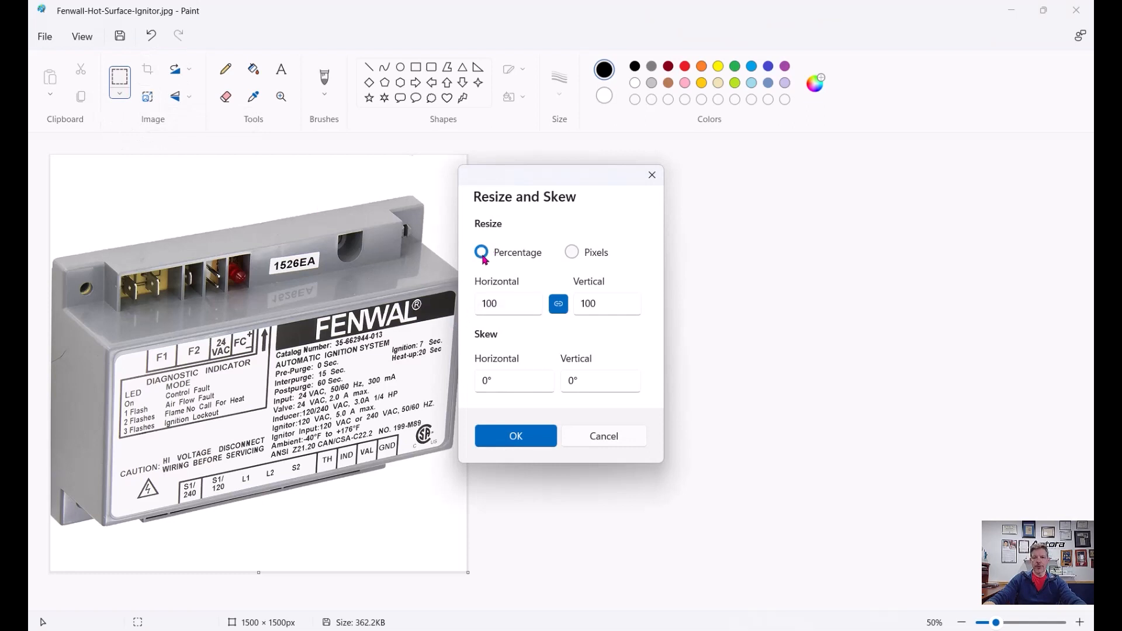
{"action": "double_click", "coordinate": [508, 303]}
{"action": "type", "text": "5"}
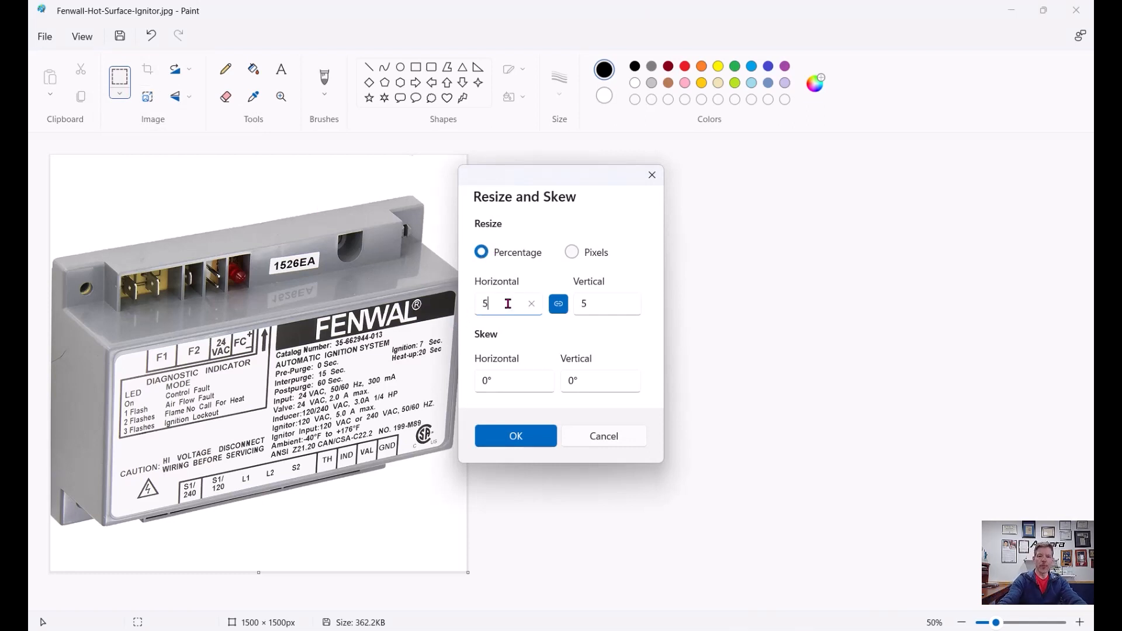
{"action": "type", "text": "0"}
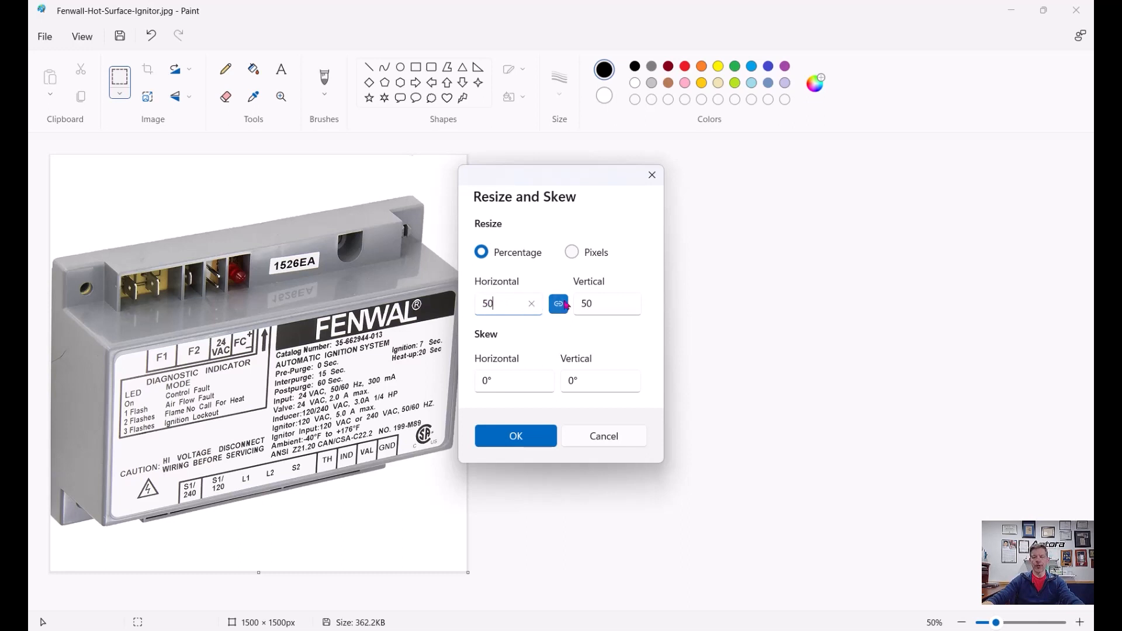
{"action": "left_click", "coordinate": [537, 438]}
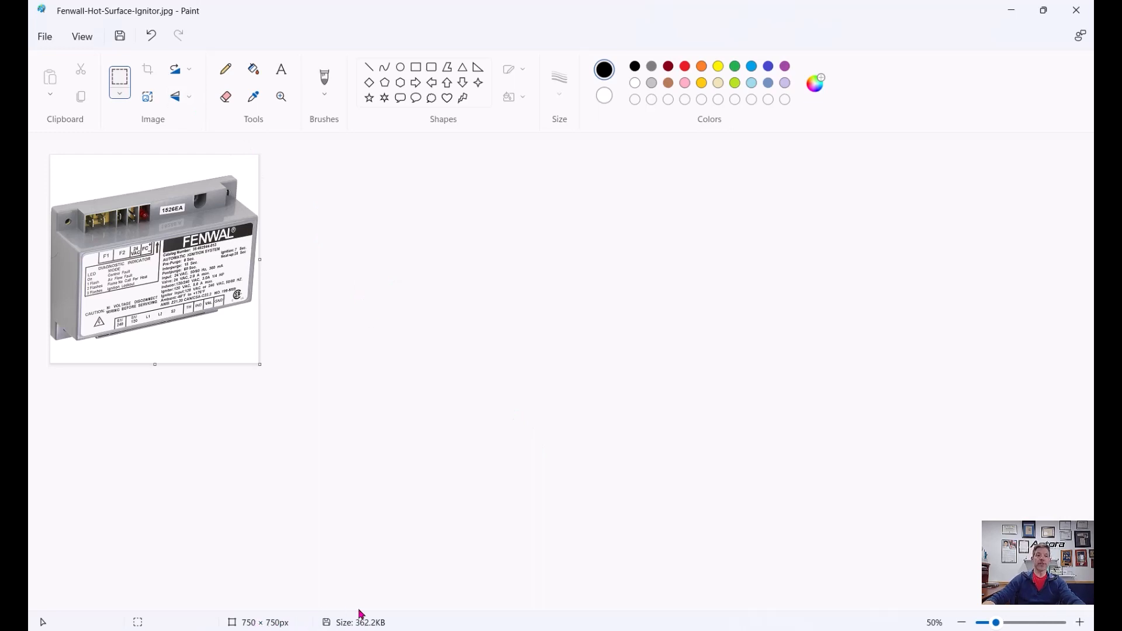
Step: Save a JPEG copy named Fenwall-Hot-Surface-Ignitor-Small.jpg on the desktop
{"action": "left_click", "coordinate": [45, 39]}
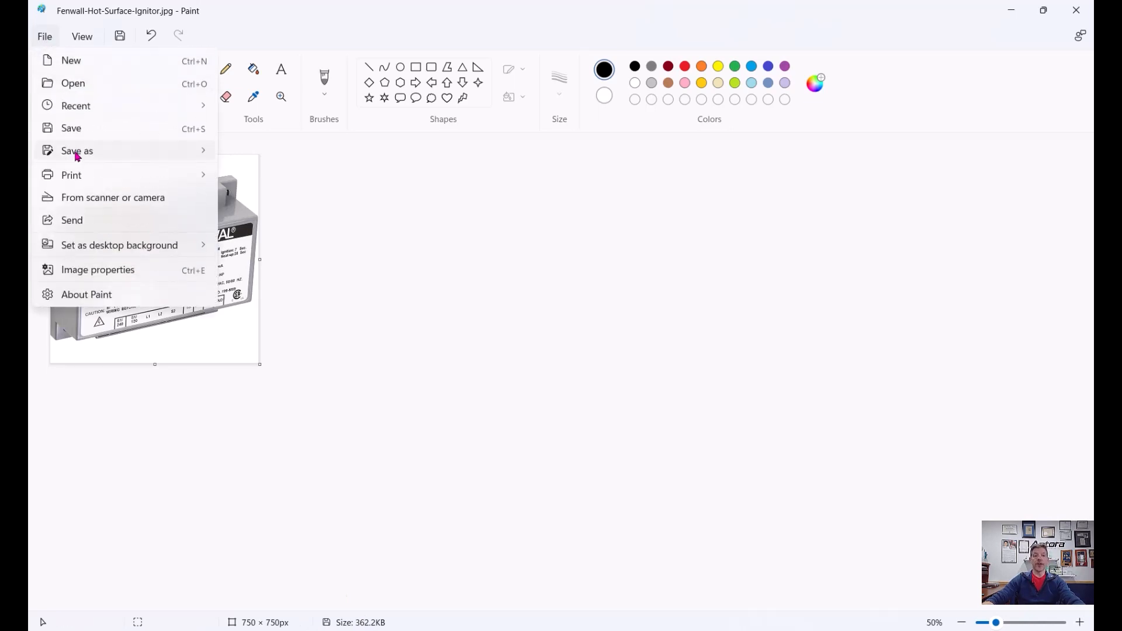
{"action": "mouse_move", "coordinate": [81, 153]}
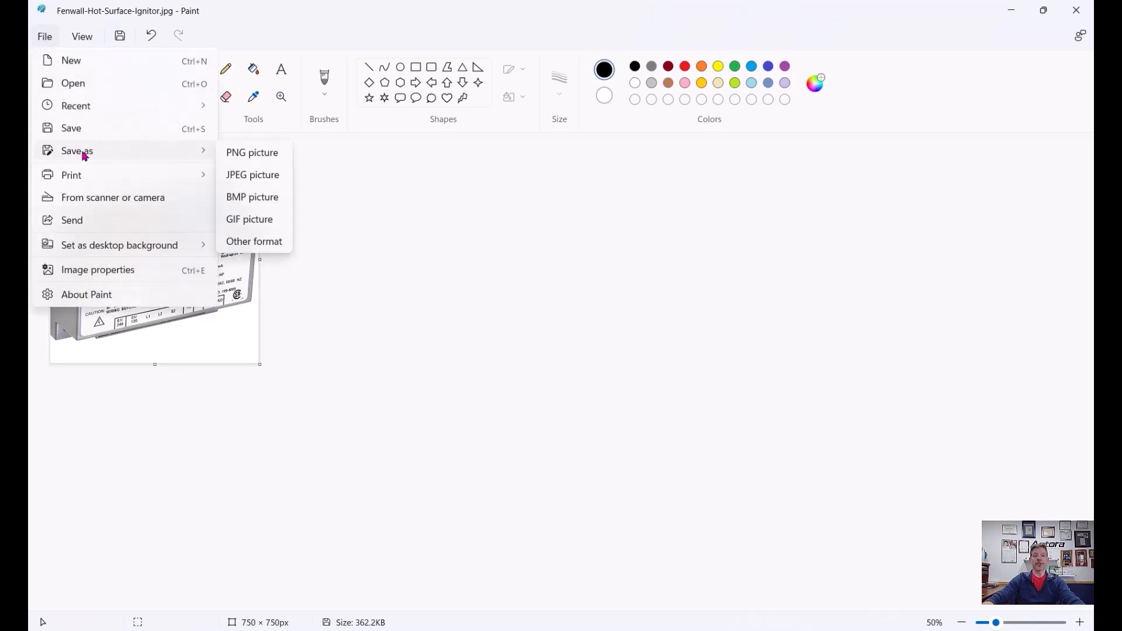
{"action": "left_click", "coordinate": [257, 178]}
{"action": "left_click", "coordinate": [551, 389]}
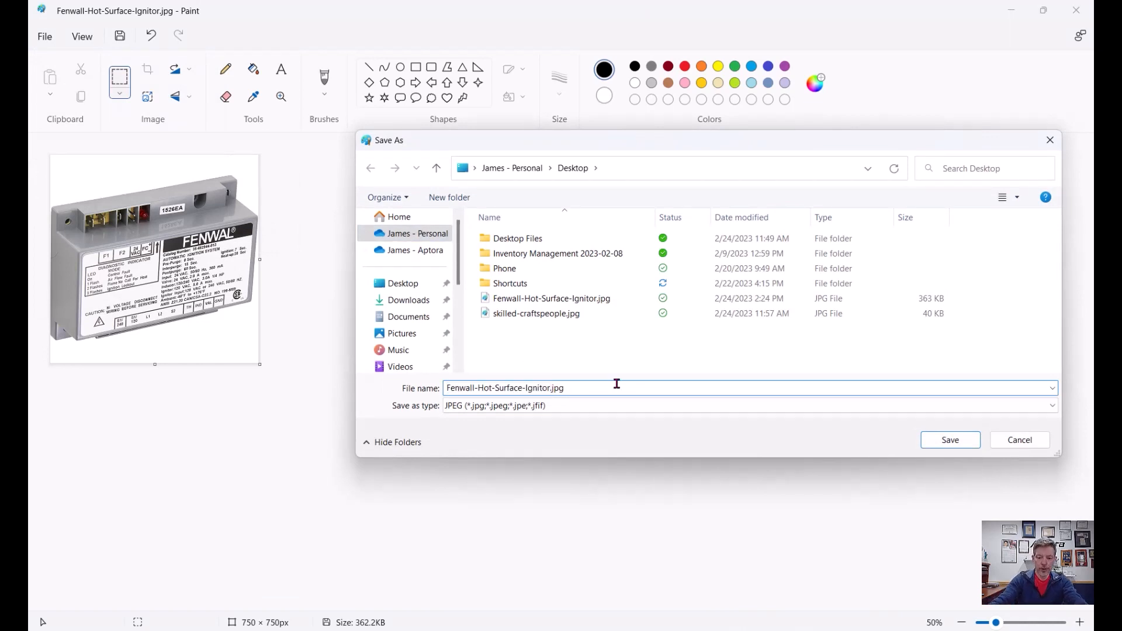
{"action": "type", "text": "-Small"}
{"action": "left_click", "coordinate": [948, 440]}
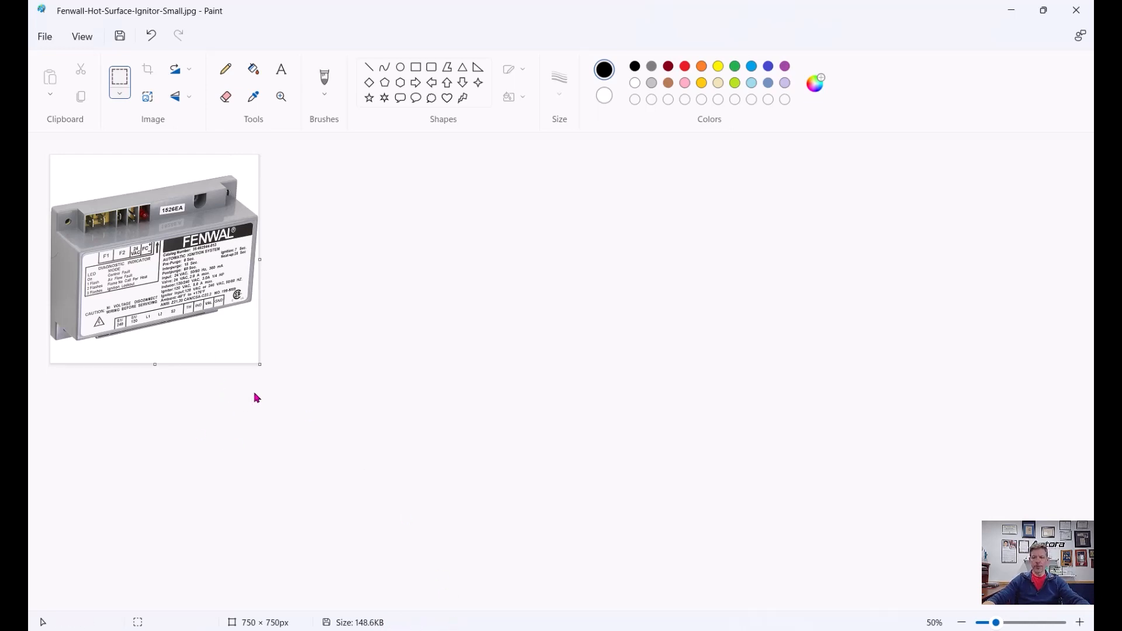
Step: Resize the image to 75 percent horizontally and vertically
{"action": "left_click", "coordinate": [1081, 624]}
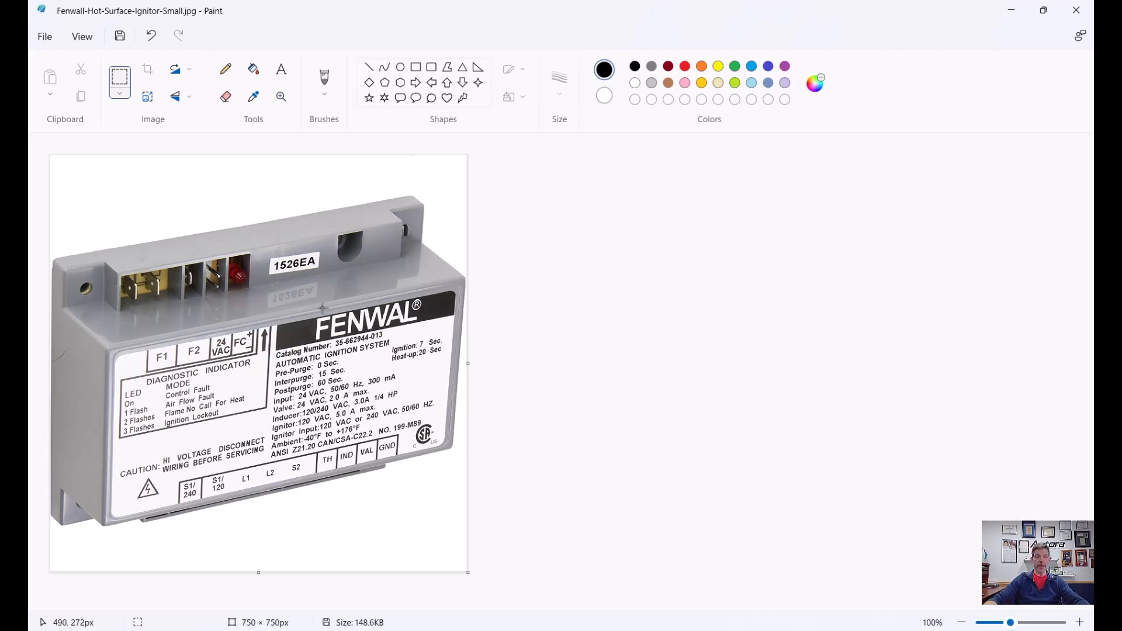
{"action": "left_click", "coordinate": [148, 99]}
{"action": "double_click", "coordinate": [501, 305]}
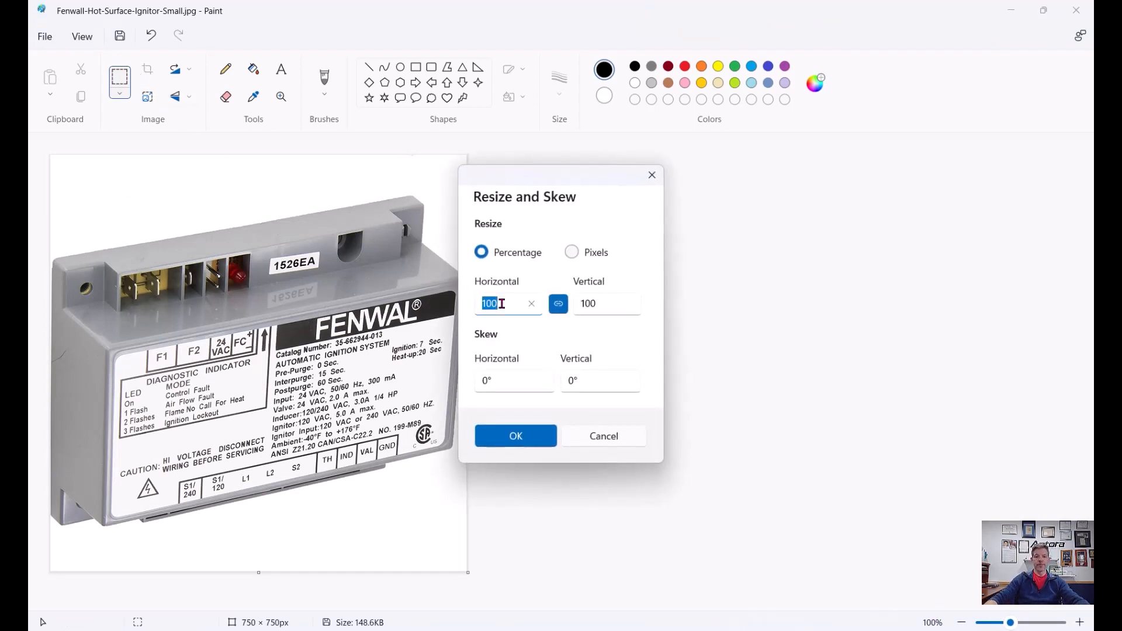
{"action": "type", "text": "75"}
{"action": "key", "text": "Return"}
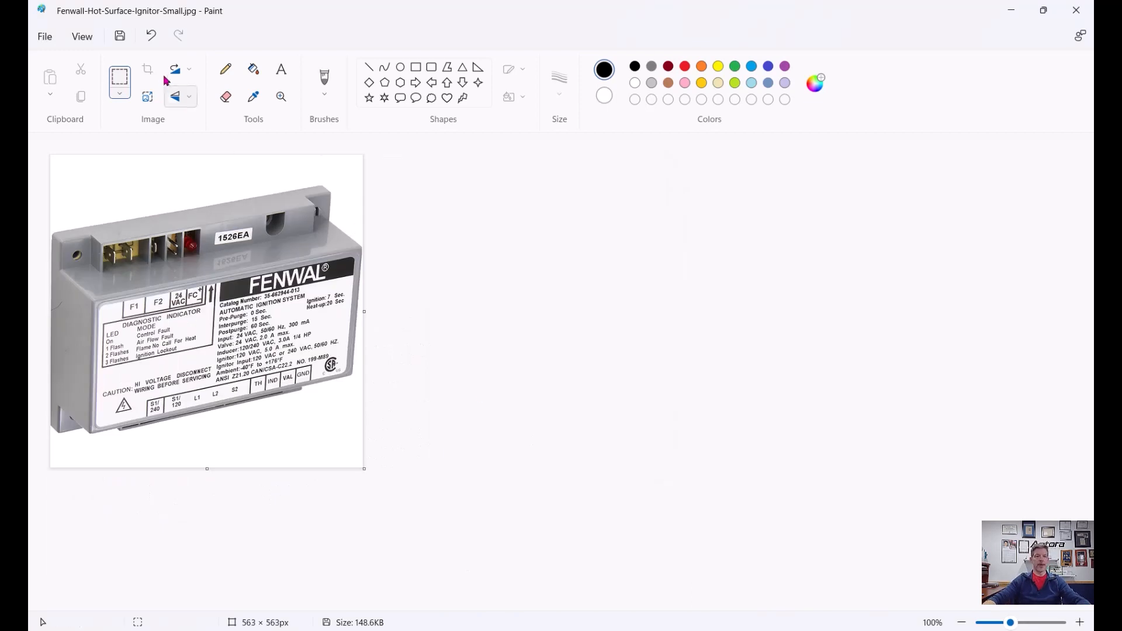